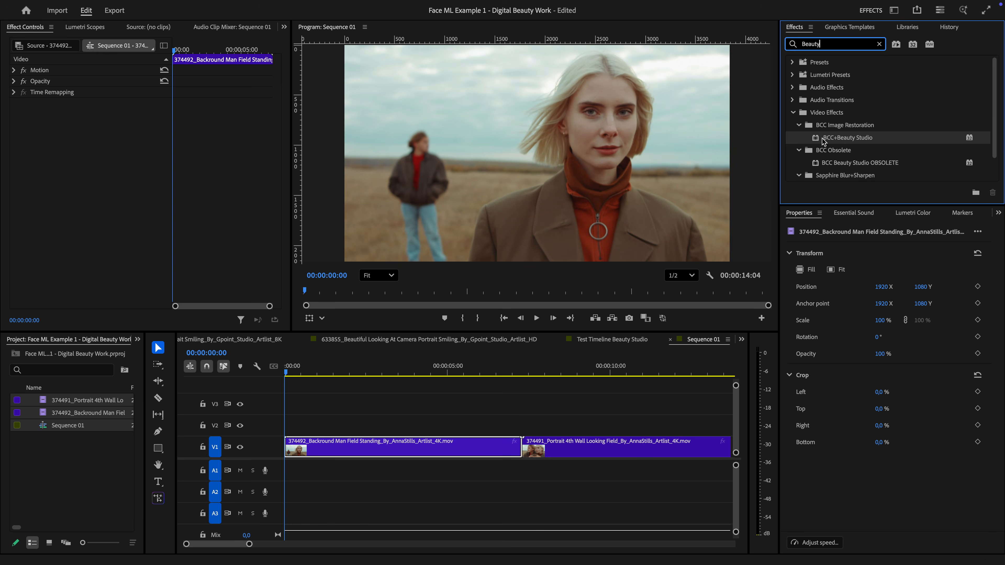
Apply the BCC+Beauty Studio effect to the first clip on track V1 and open its FX Editor.
left_click_drag(845, 141, 348, 446)
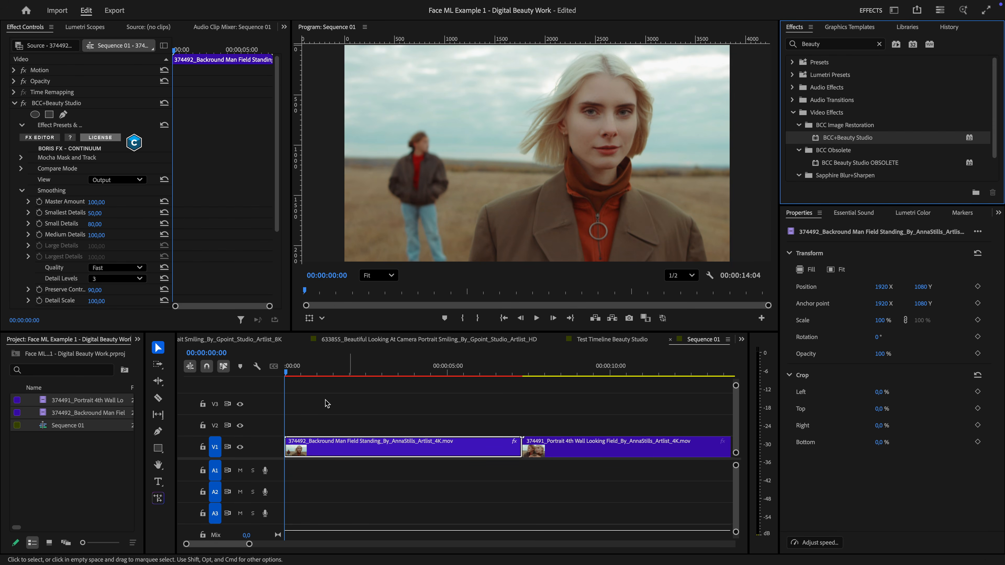
left_click(39, 138)
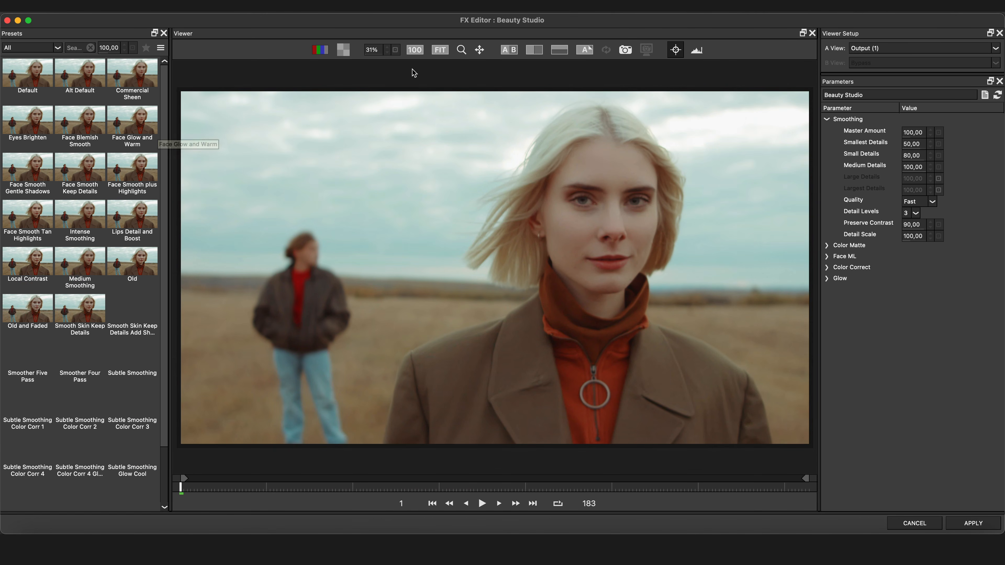
Set up a vertical split comparison of the output against the bypassed image across the woman's face.
left_click(510, 52)
left_click(534, 52)
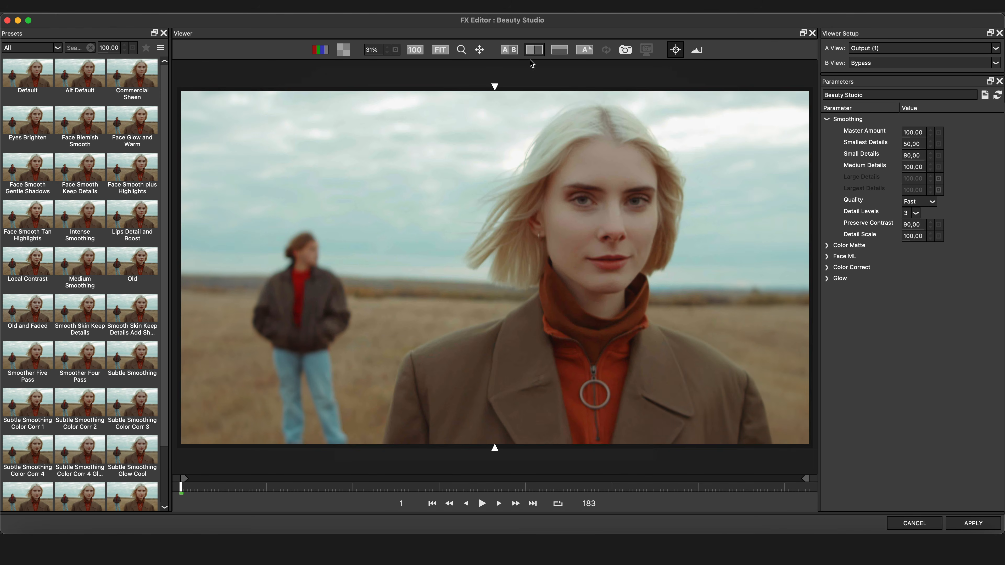
left_click_drag(495, 86, 603, 87)
scroll(619, 130, "up", 10)
left_click_drag(688, 186, 317, 374)
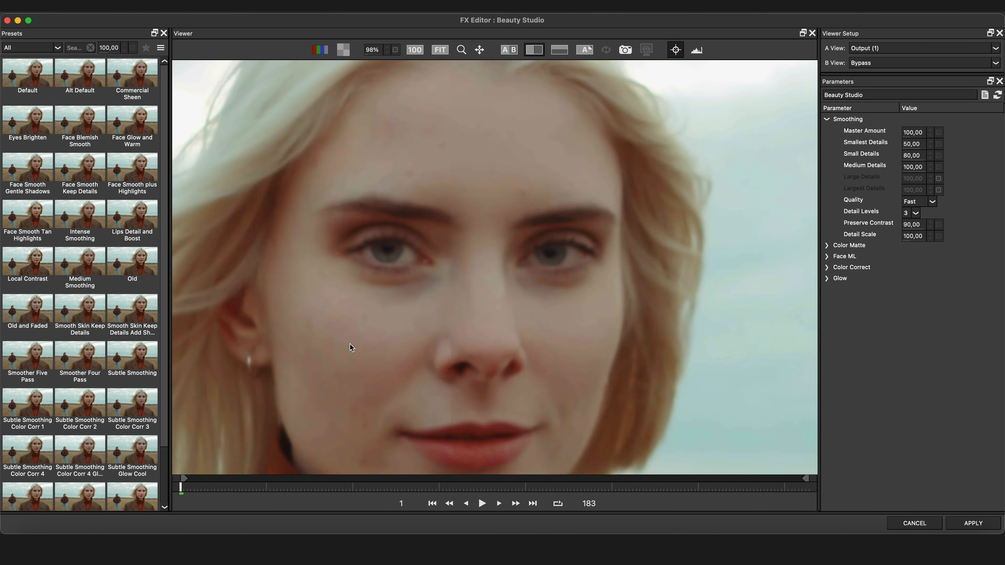
scroll(451, 289, "down", 1)
mouse_move(454, 282)
left_mouse_down()
mouse_move(298, 272)
mouse_move(576, 286)
mouse_move(438, 292)
mouse_move(460, 291)
left_mouse_up()
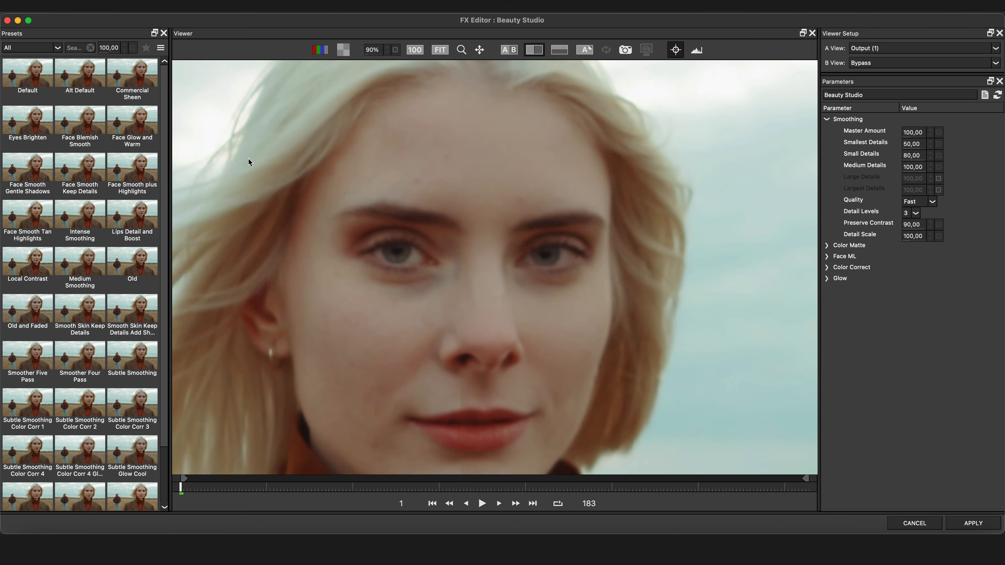
Preview the Commercial Sheen preset, switch to the Intense Smoothing preset and compare it with the original across the split.
left_click(131, 76)
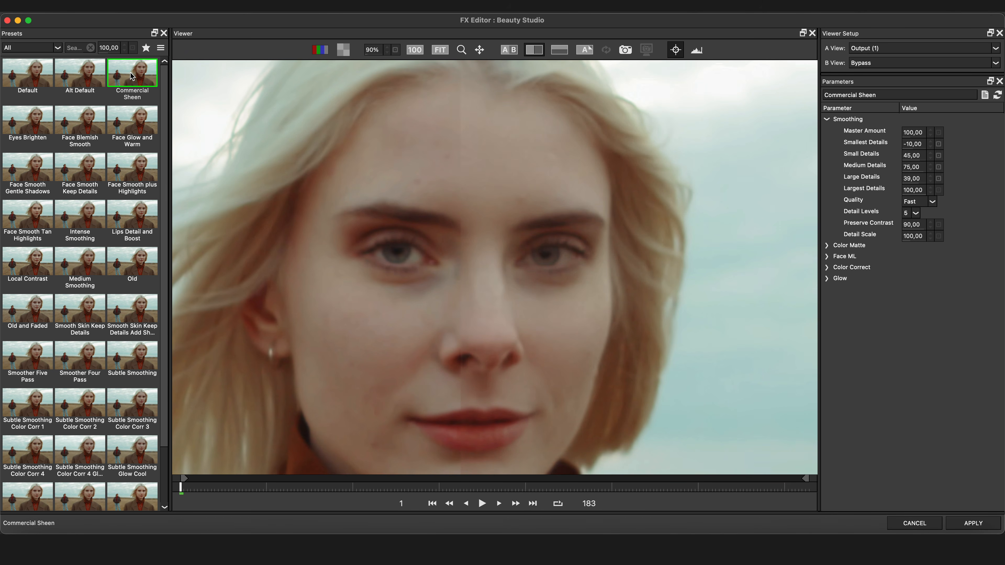
left_click_drag(454, 281, 376, 307)
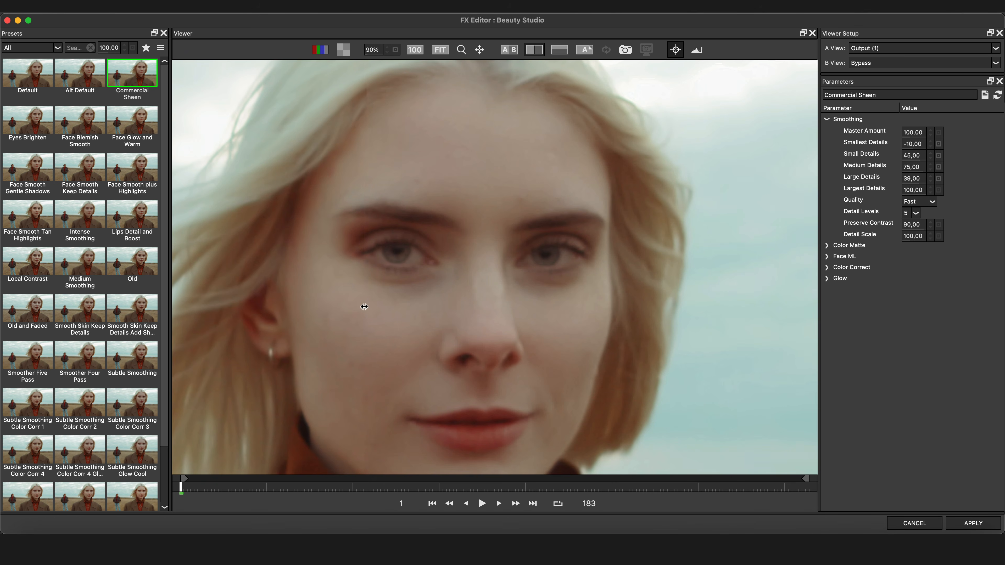
left_click(84, 221)
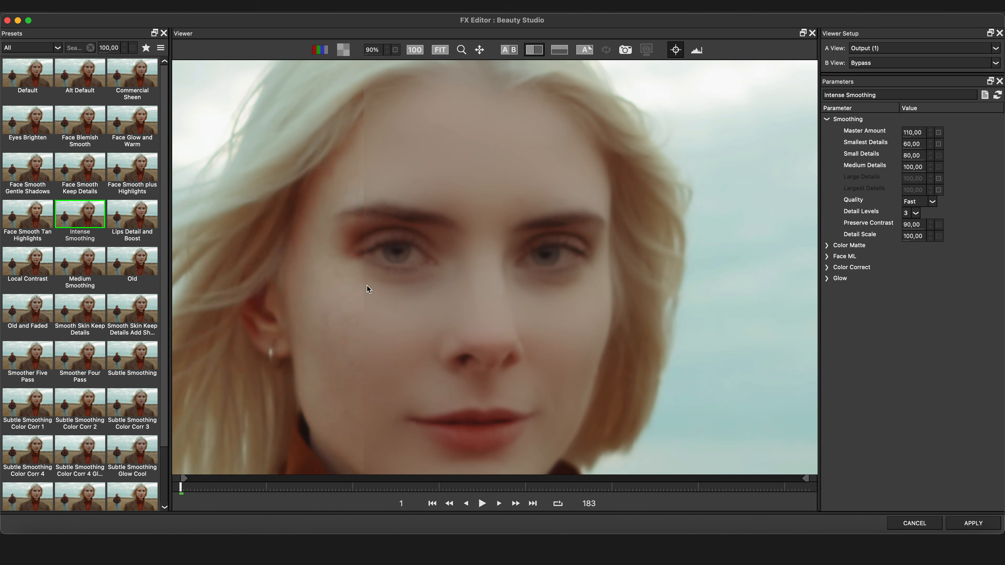
left_click_drag(364, 285, 463, 287)
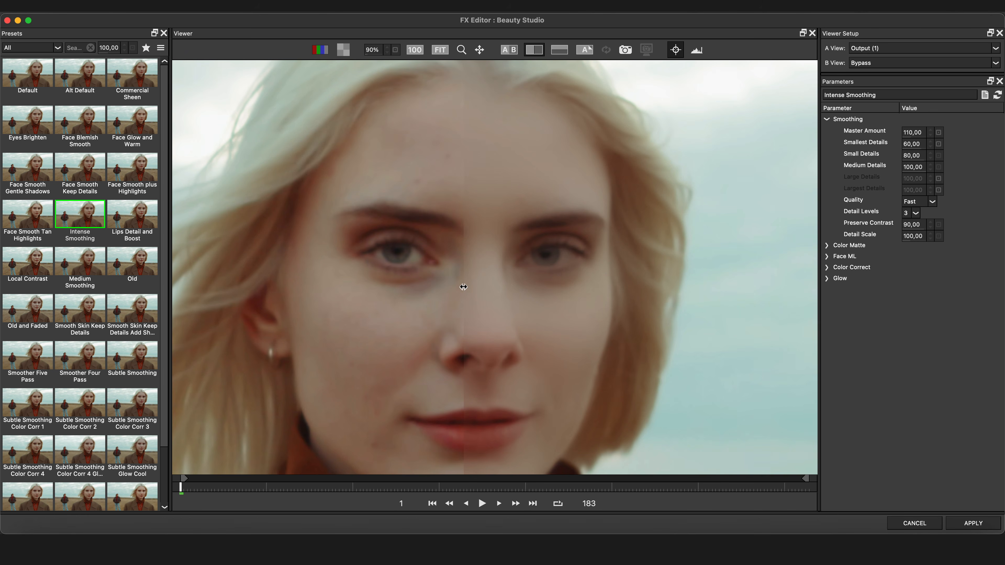
Sample Color Matte colors A and B from the woman's cheek while viewing the Color Matte in A View.
scroll(502, 291, "down", 3)
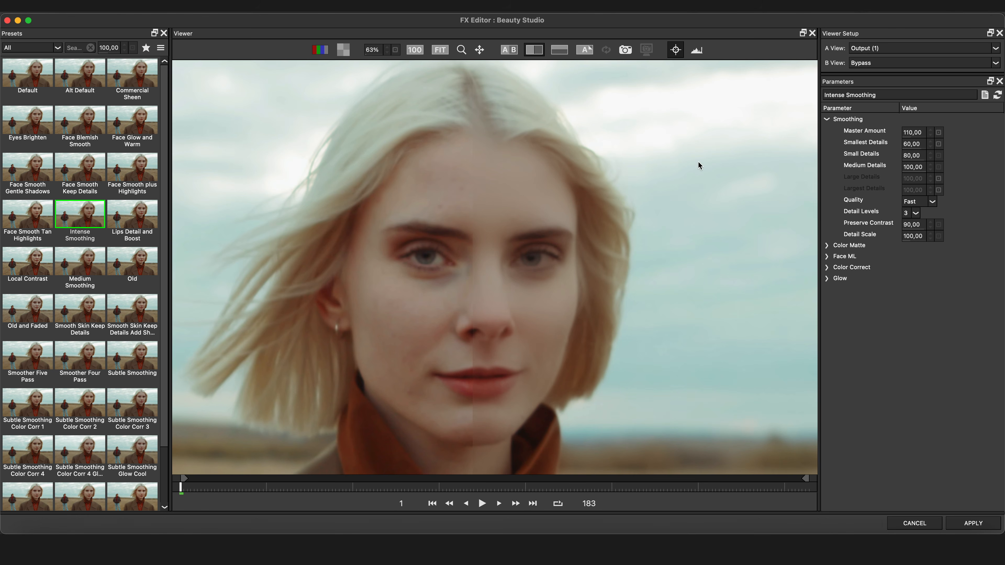
left_click(827, 246)
left_click(923, 270)
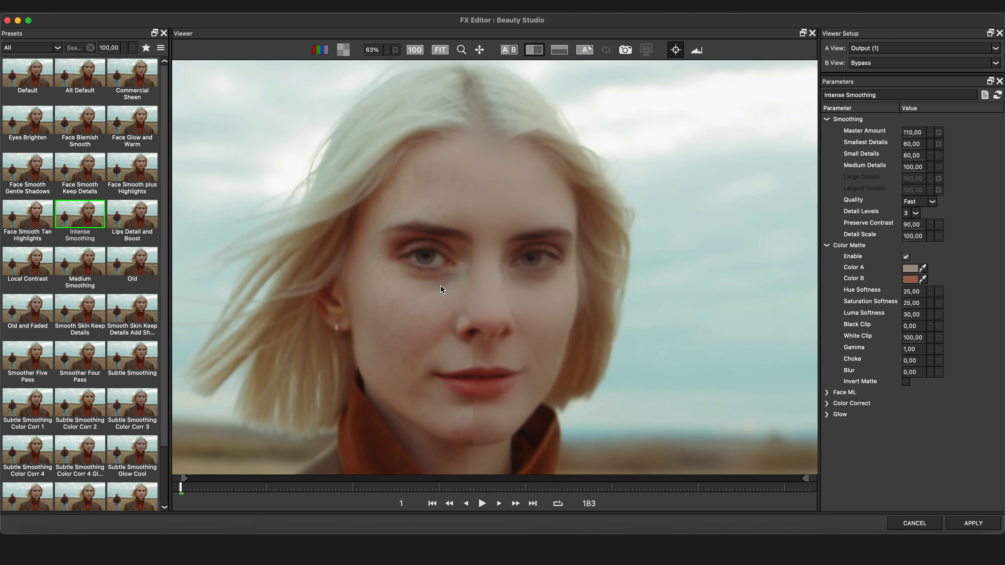
left_click(924, 280)
left_click(442, 274)
left_click(891, 50)
left_click(898, 66)
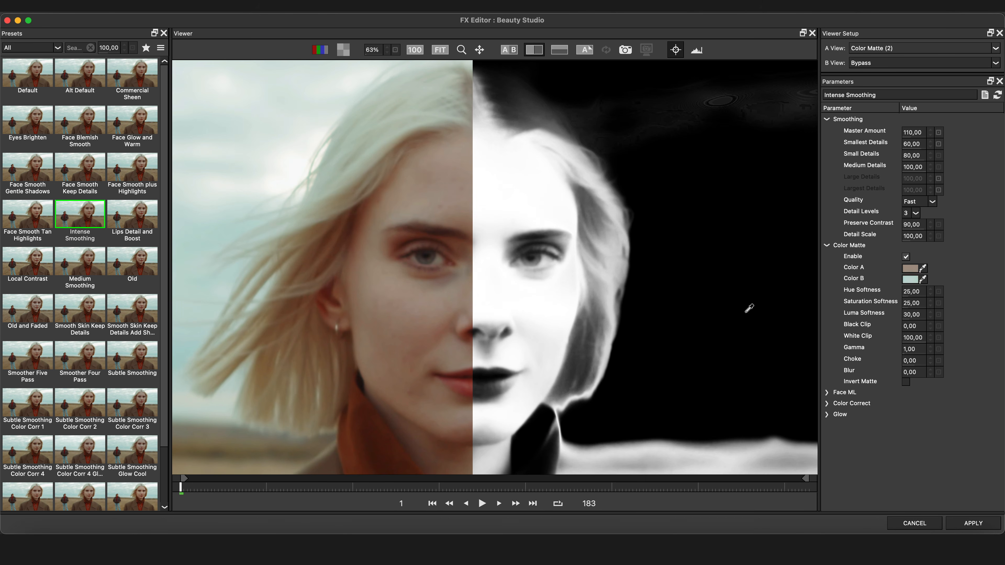
left_click(440, 288)
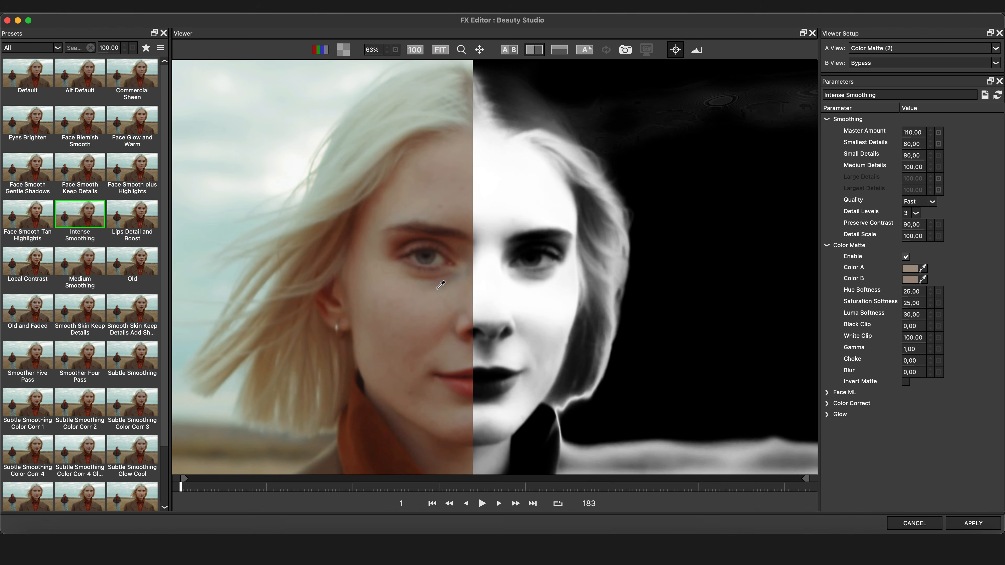
Set A View to Combined Overlay (5).
left_click(936, 49)
left_click(928, 84)
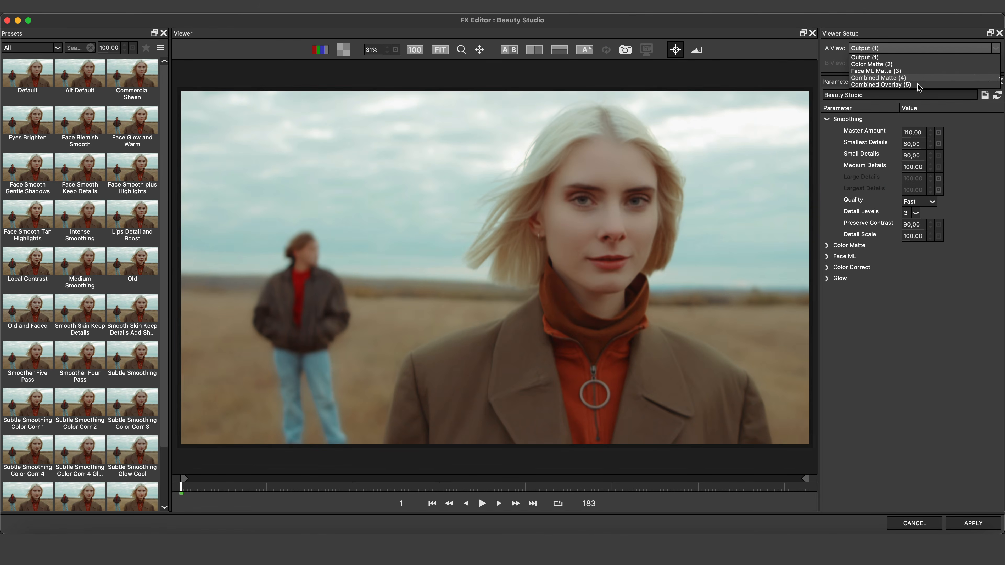
left_click(919, 85)
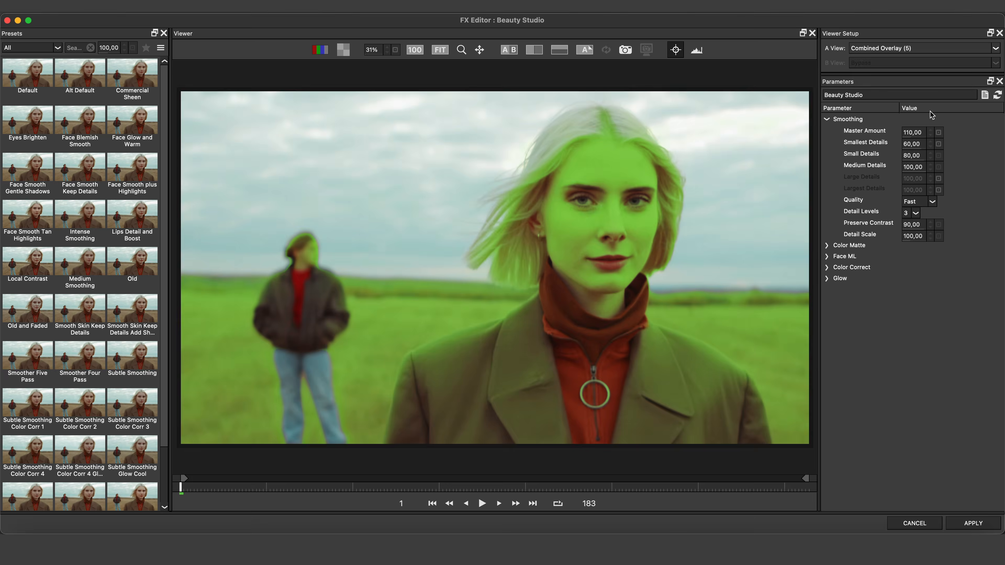
Enable Face ML to restrict the effect to the detected facial skin and collapse the Smoothing parameters.
left_click(826, 256)
left_click(906, 268)
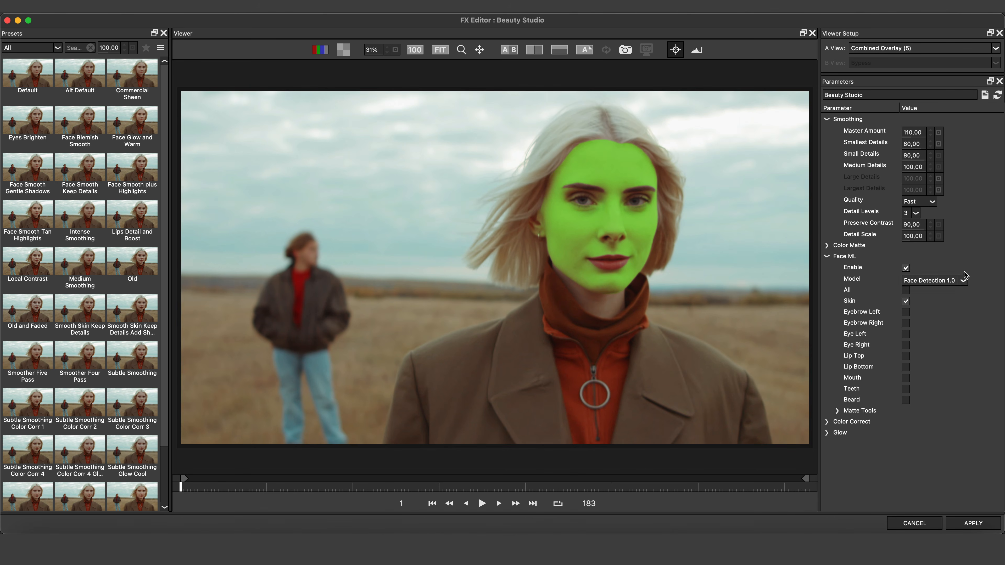
left_click(827, 119)
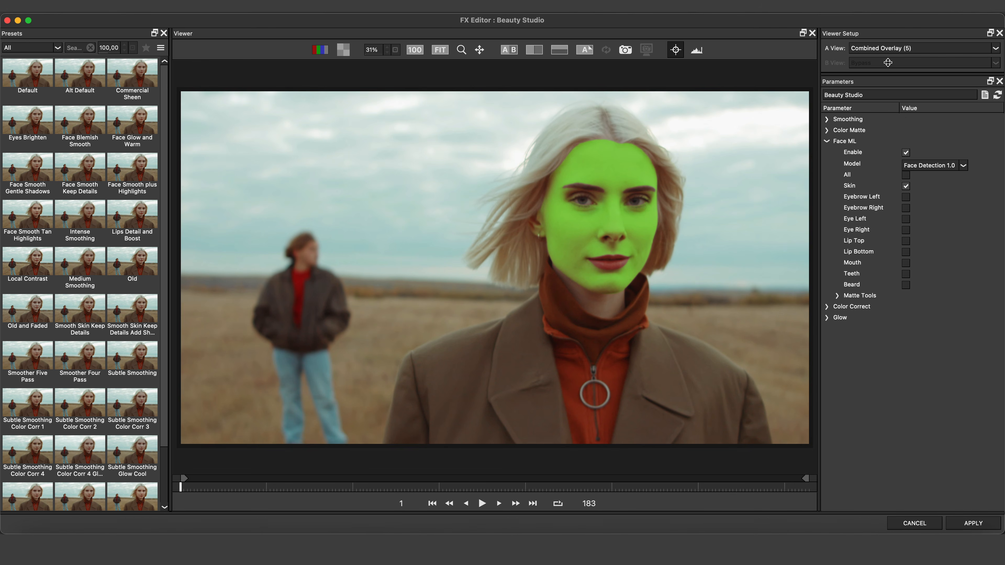
Compare the Color Matte and Face ML Matte in A View and examine the Combined Matte closely on the face.
left_click(919, 49)
left_click(919, 65)
left_click(919, 49)
left_click(919, 71)
left_click(909, 49)
left_click(908, 64)
left_click(907, 48)
left_click(907, 71)
left_click(906, 49)
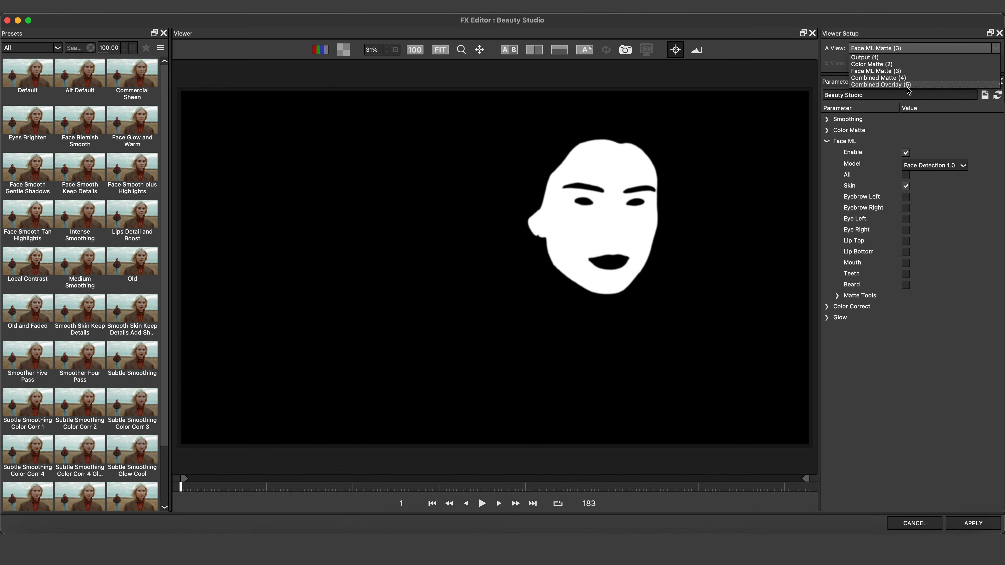
left_click(908, 78)
scroll(728, 196, "up", 5)
left_click_drag(727, 195, 433, 314)
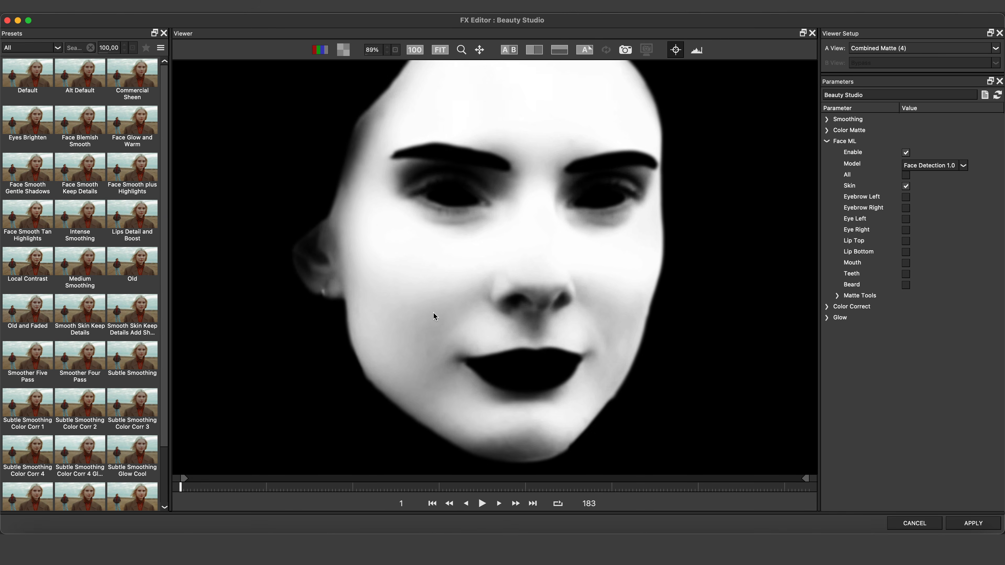
Soften the Face ML matte with Matte Tools, setting Feather to 9.88 and Feather Bias to 87.
left_click(842, 297)
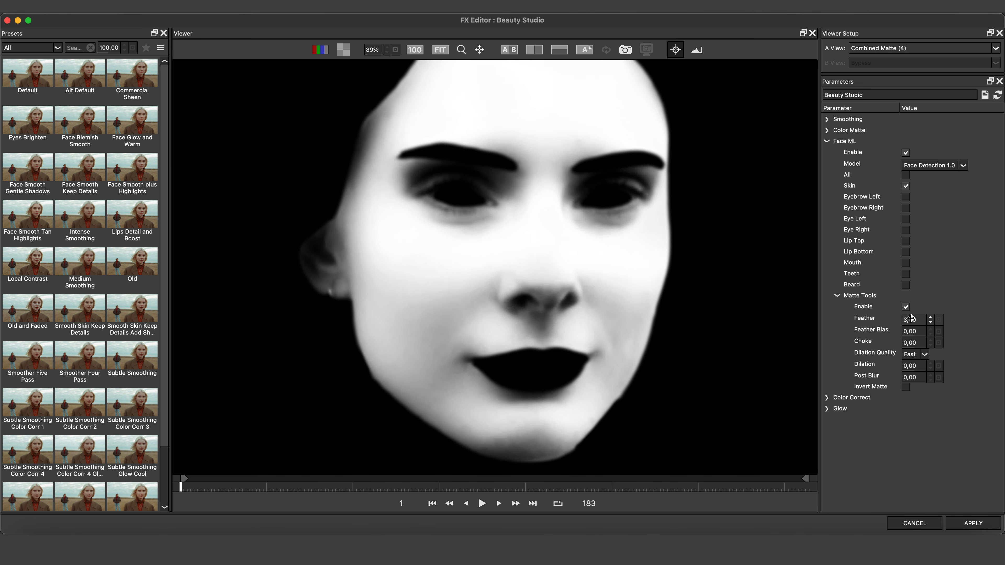
left_click_drag(918, 319, 966, 330)
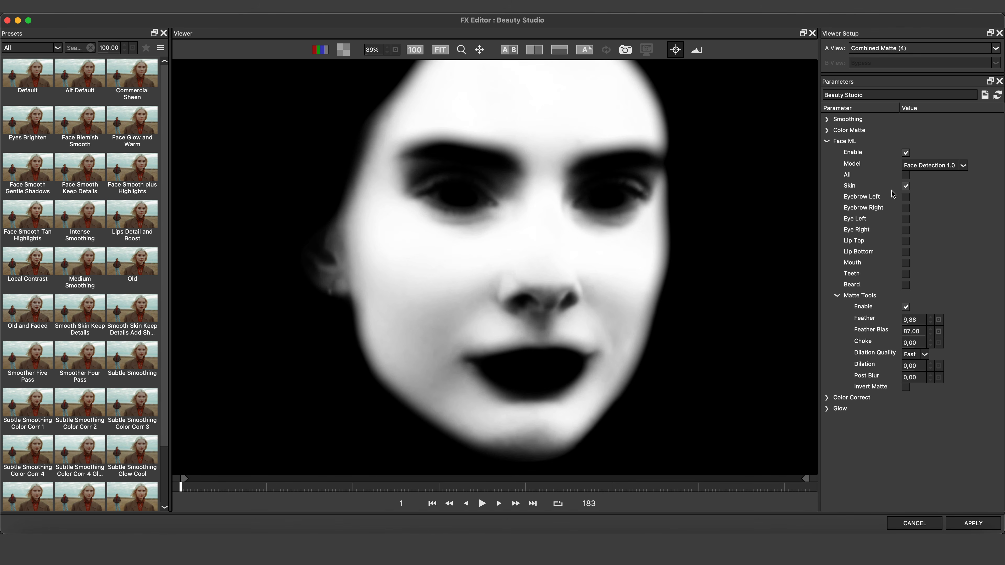
Examine the Face ML Matte with Matte Tools disabled and re-enabled, and return A View to Combined Matte (4).
left_click(937, 54)
left_click(925, 74)
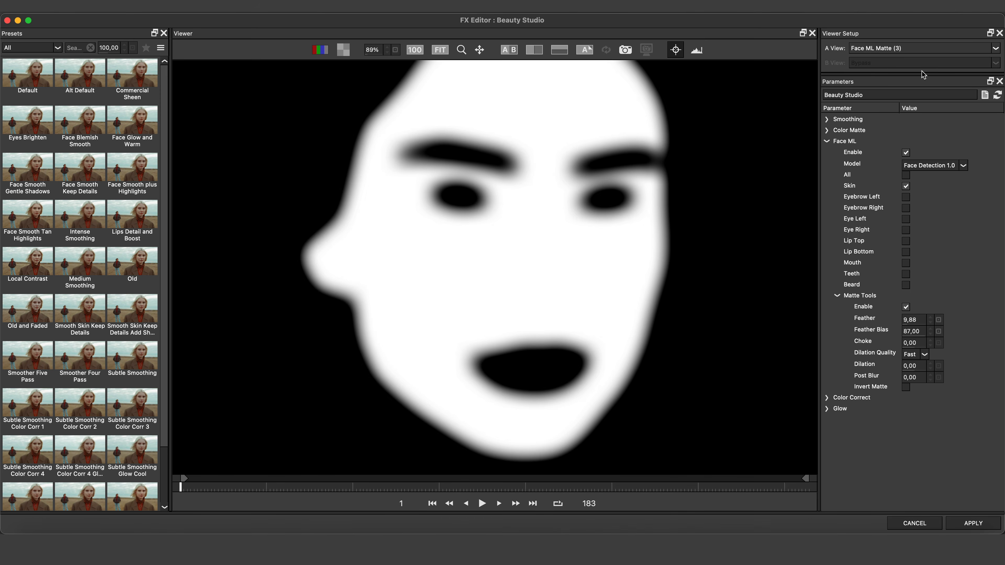
left_click(907, 308)
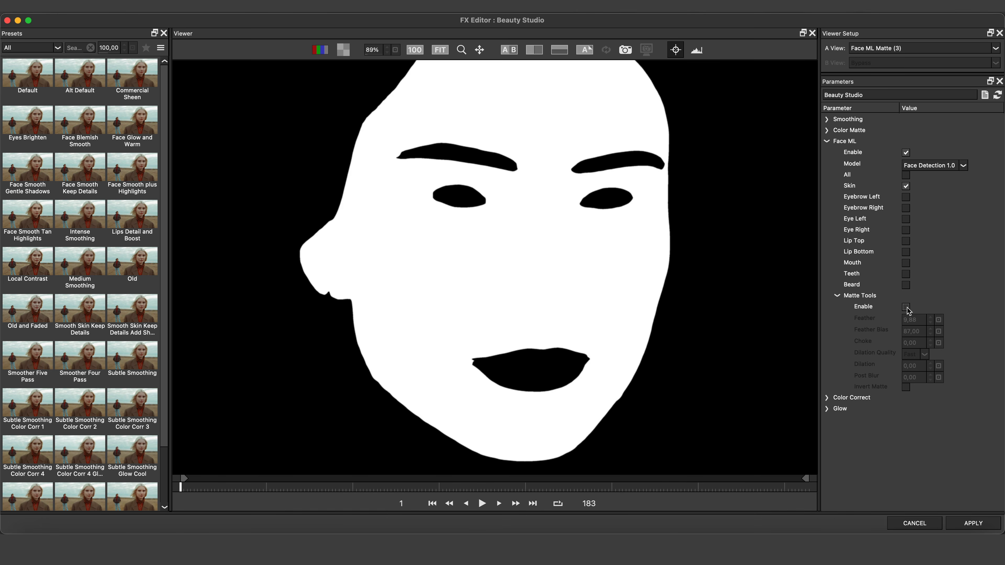
left_click(906, 308)
left_click(897, 48)
left_click(898, 81)
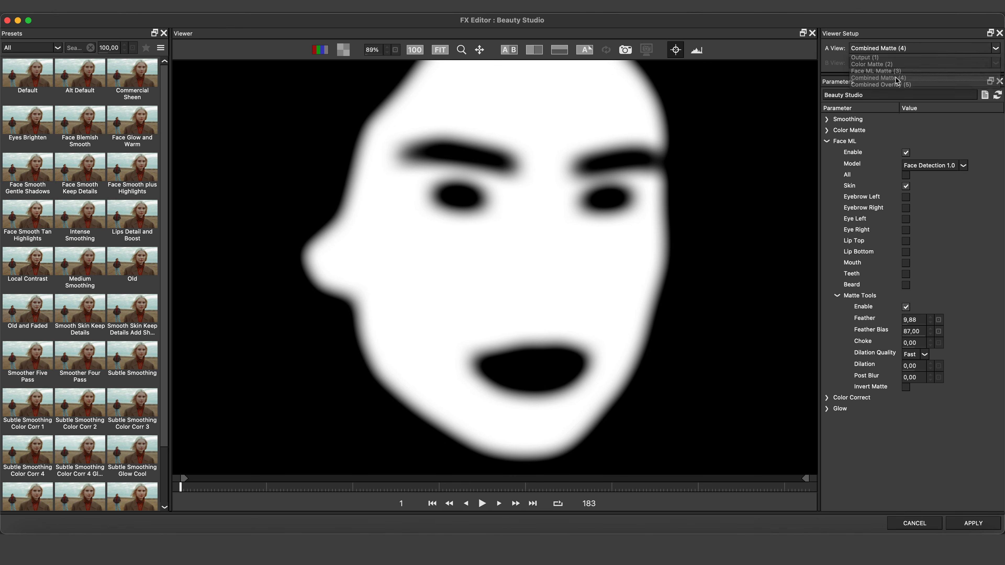
Set the Color Matte's Luma Softness to 14 and its Gamma to 0.50.
left_click(828, 131)
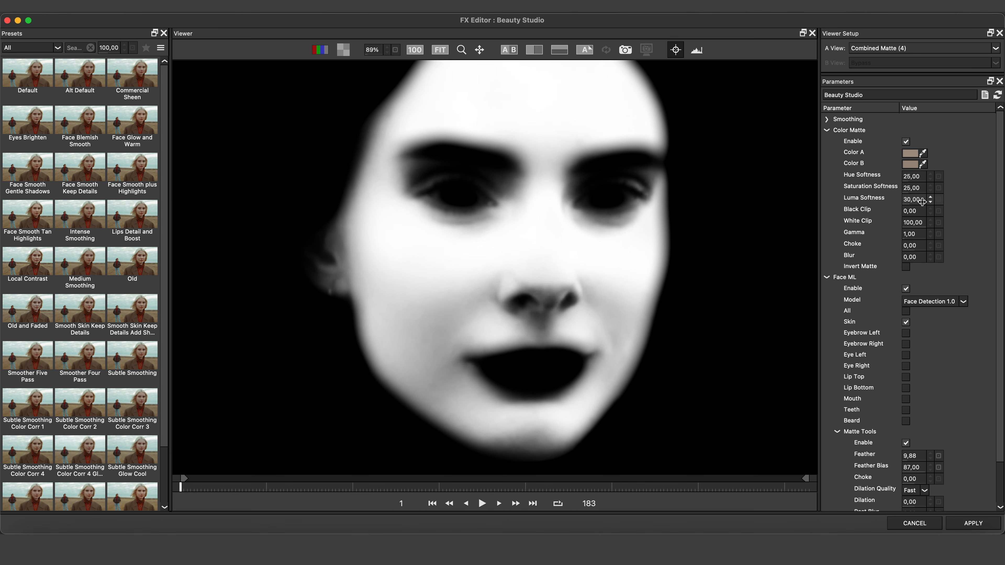
left_click_drag(918, 200, 913, 238)
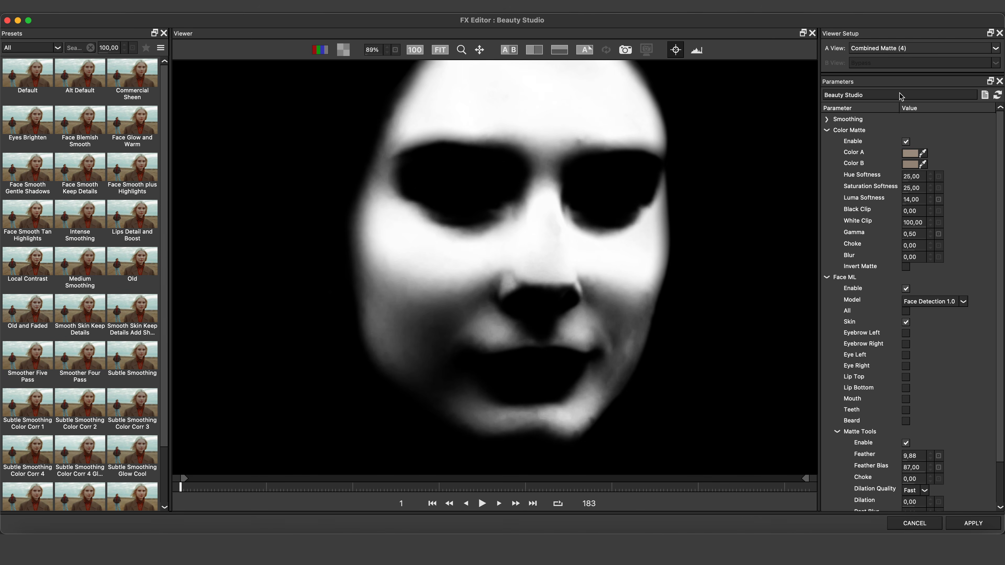
Return A View to Output (1) and compare the smoothed face with the original in a vertical split.
left_click(899, 46)
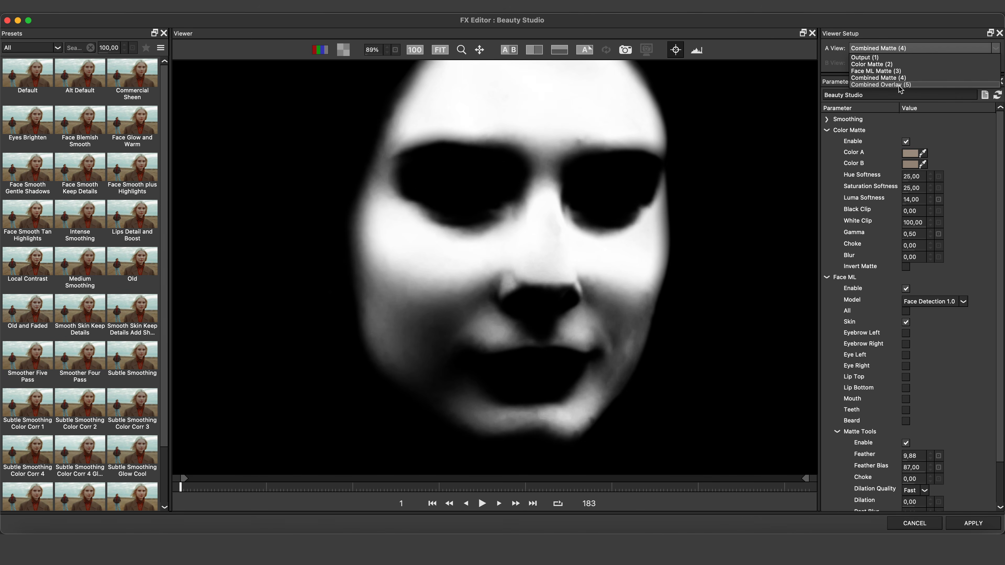
left_click(900, 58)
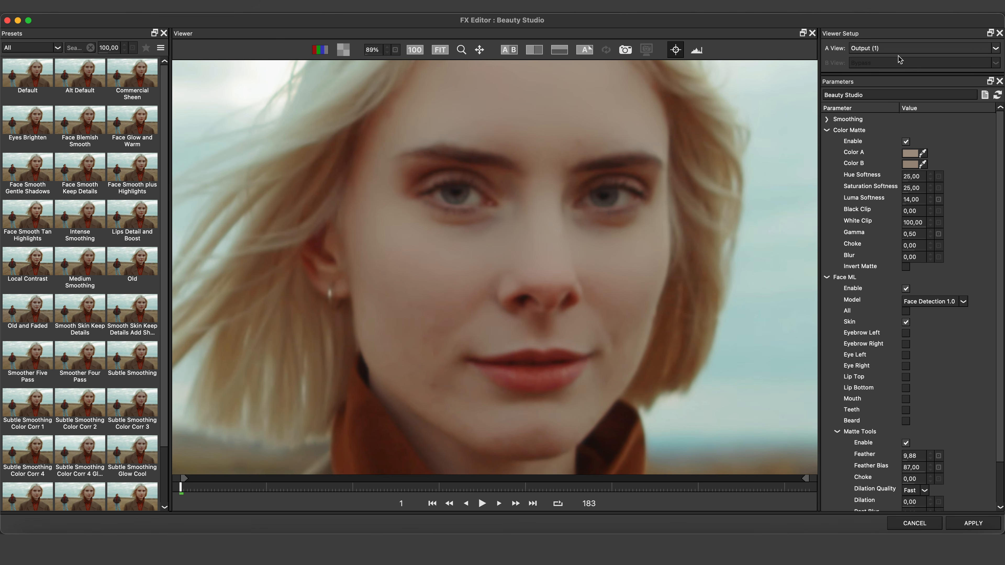
left_click(534, 50)
left_click_drag(274, 205, 306, 215)
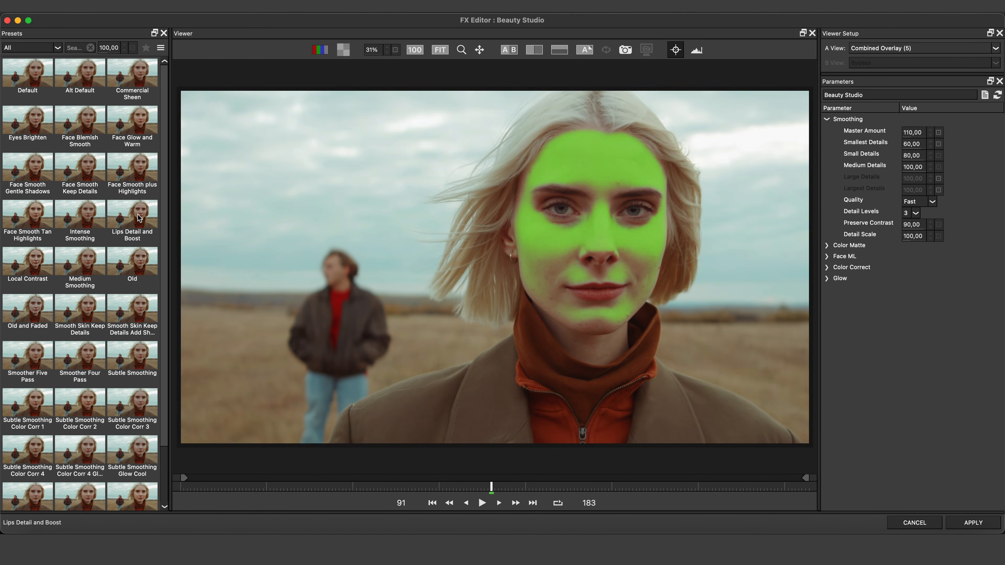
Preview the Lips Detail and Boost, Eyes Brighten, Face Blemish Smooth and several other face presets in the Combined Overlay view.
left_click(139, 218)
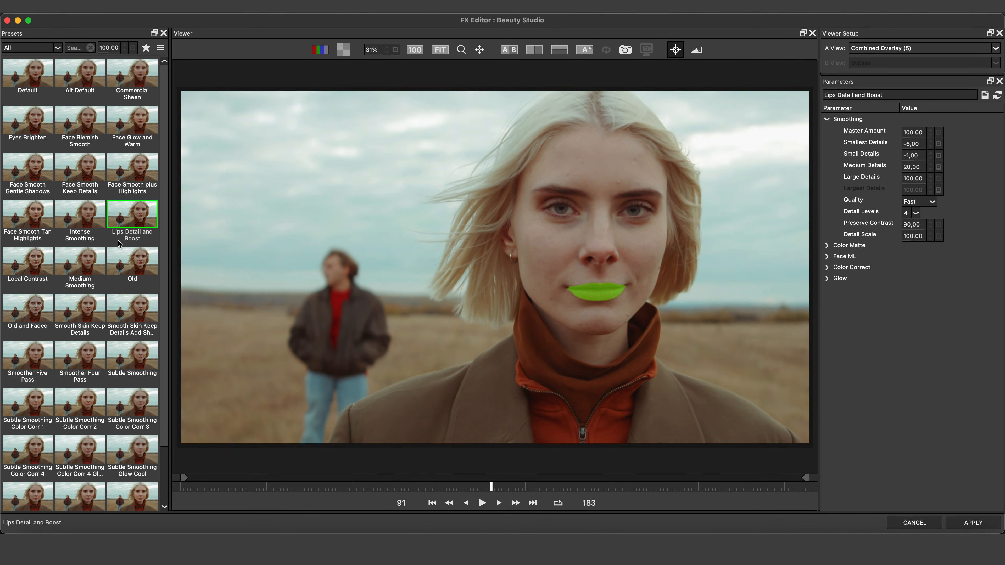
left_click(36, 131)
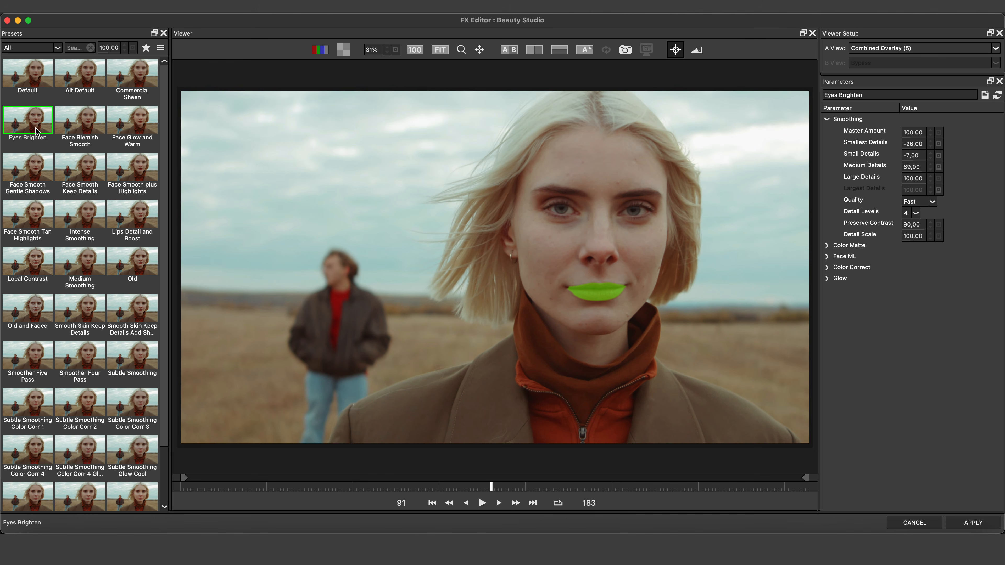
left_click(78, 125)
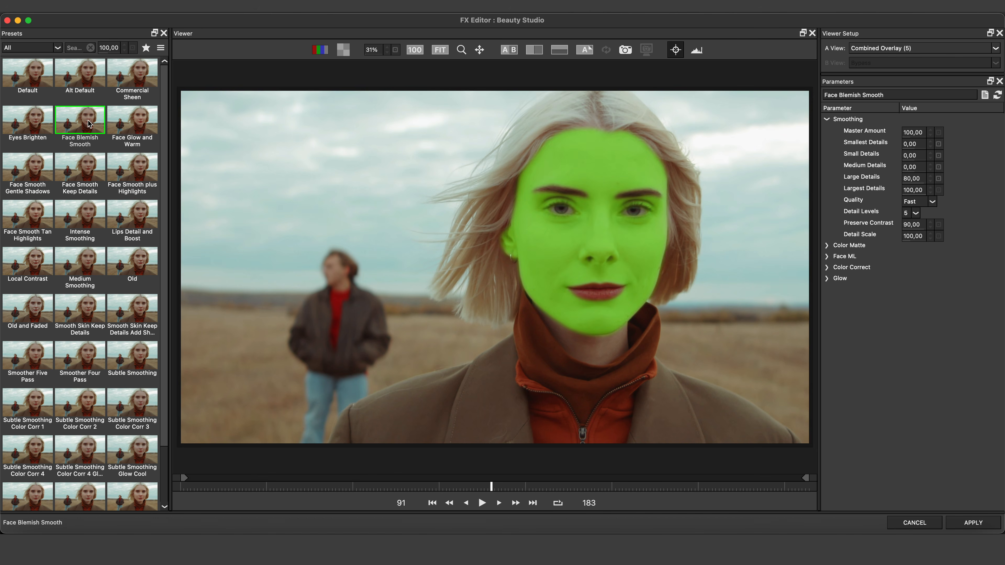
left_click(130, 119)
left_click(139, 161)
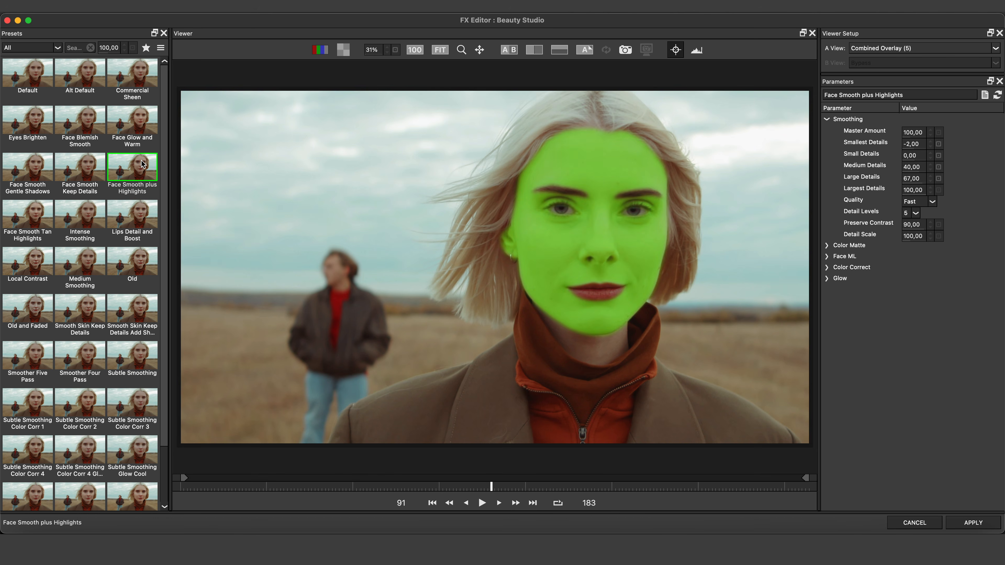
left_click(87, 169)
left_click(150, 226)
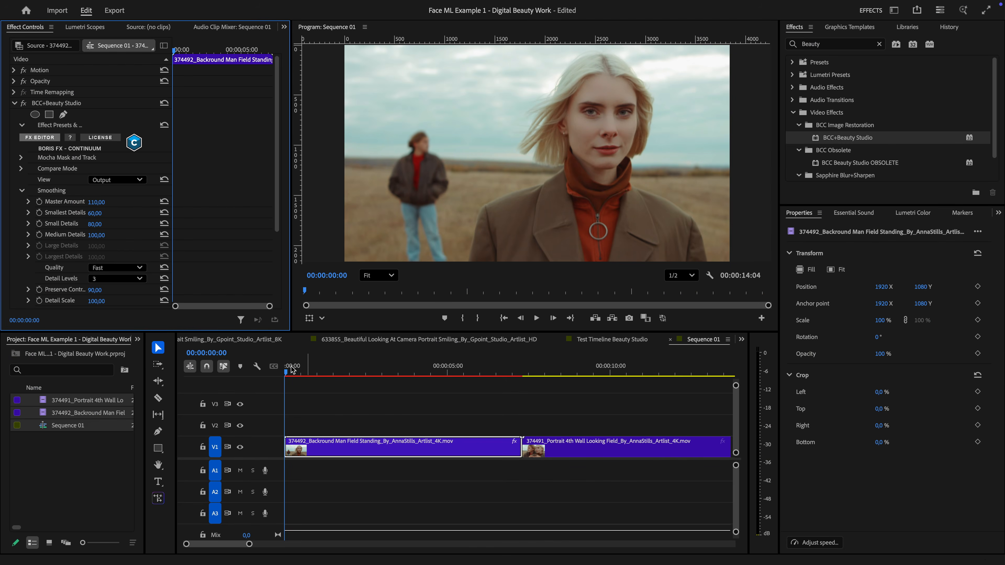
Copy BCC+Beauty Studio from the first clip onto the 374491_Portrait 4th Wall clip and set its View to Combined Overlay.
left_click(443, 374)
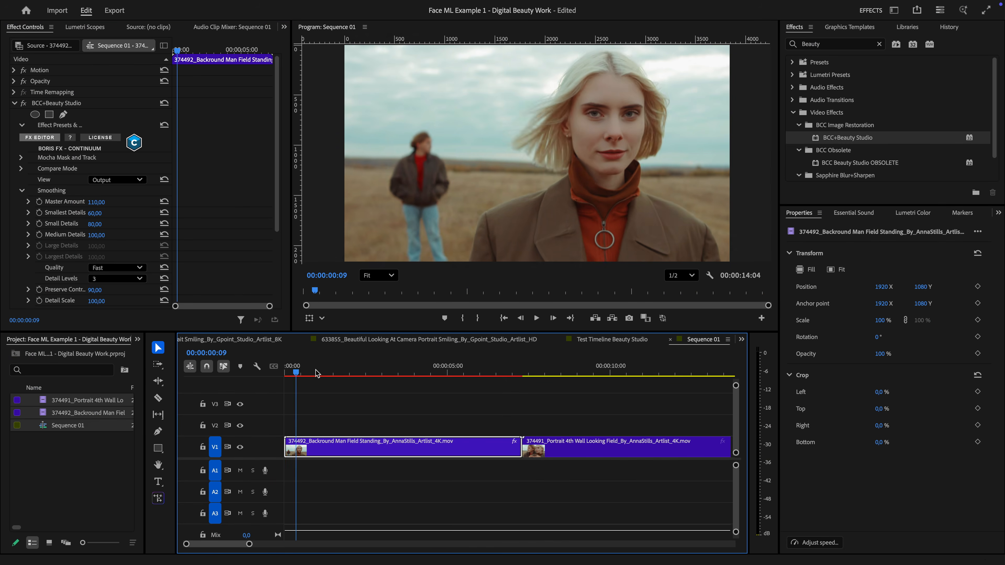
left_click_drag(443, 374, 553, 379)
left_click(77, 103)
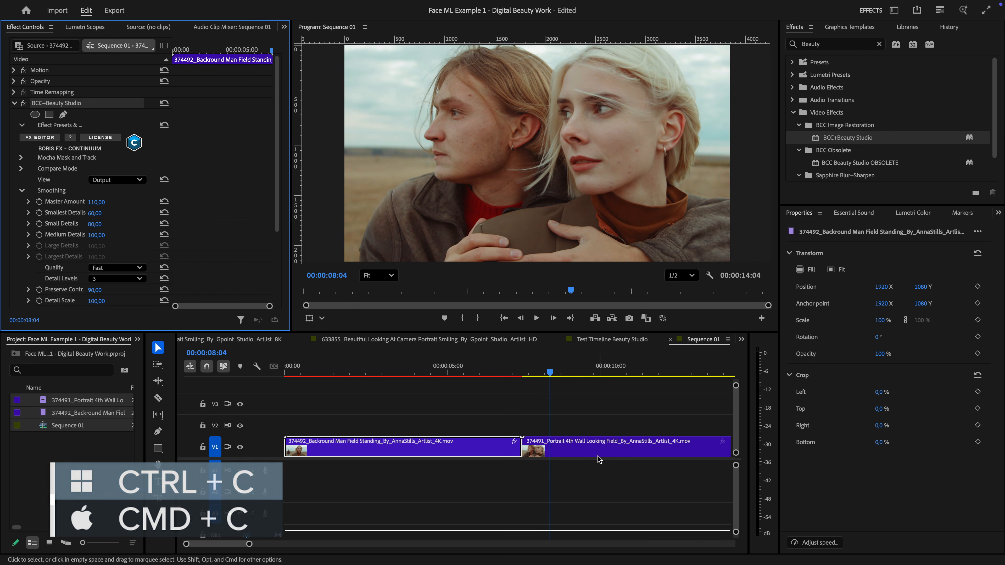
left_click(599, 447)
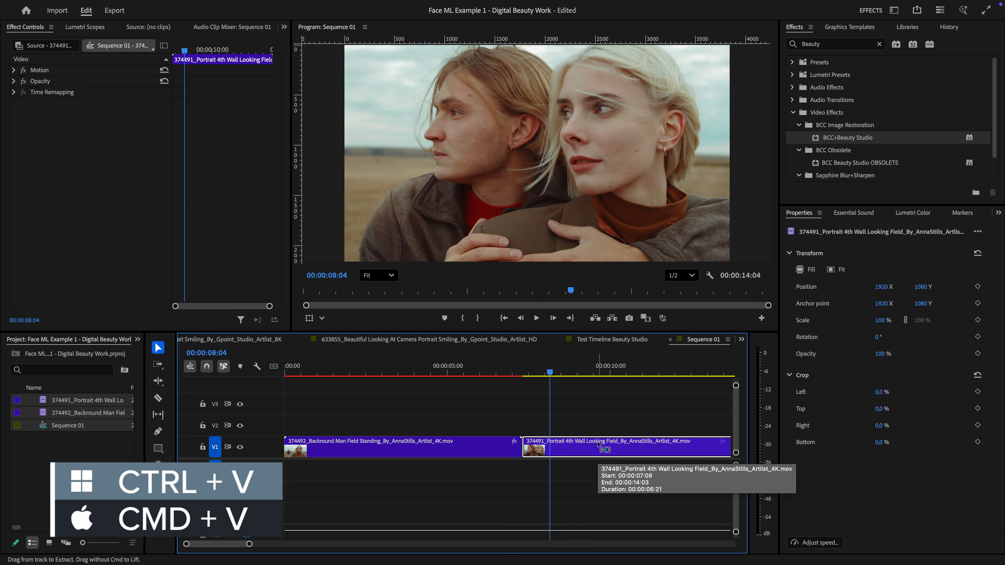
key("ctrl+v")
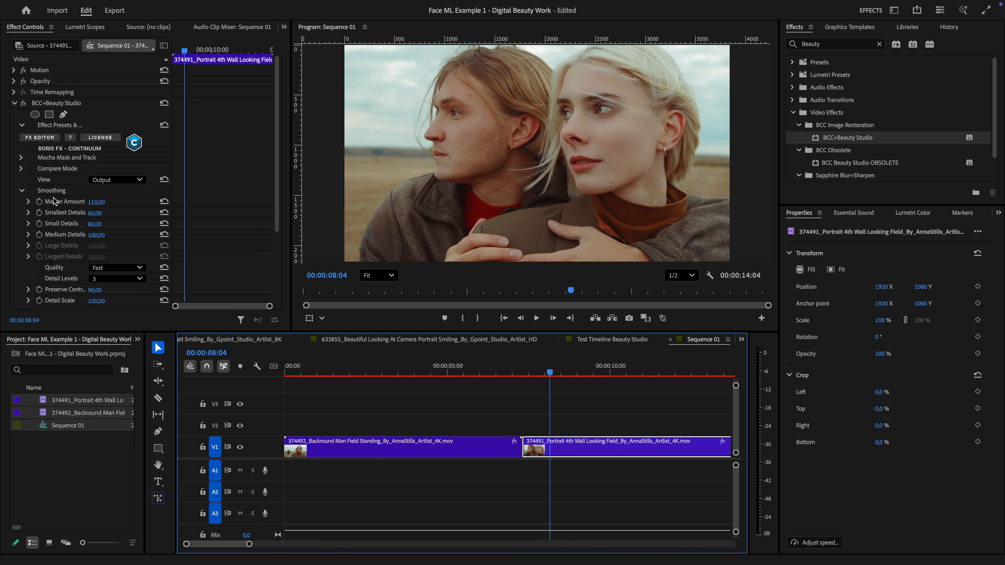
left_click(138, 180)
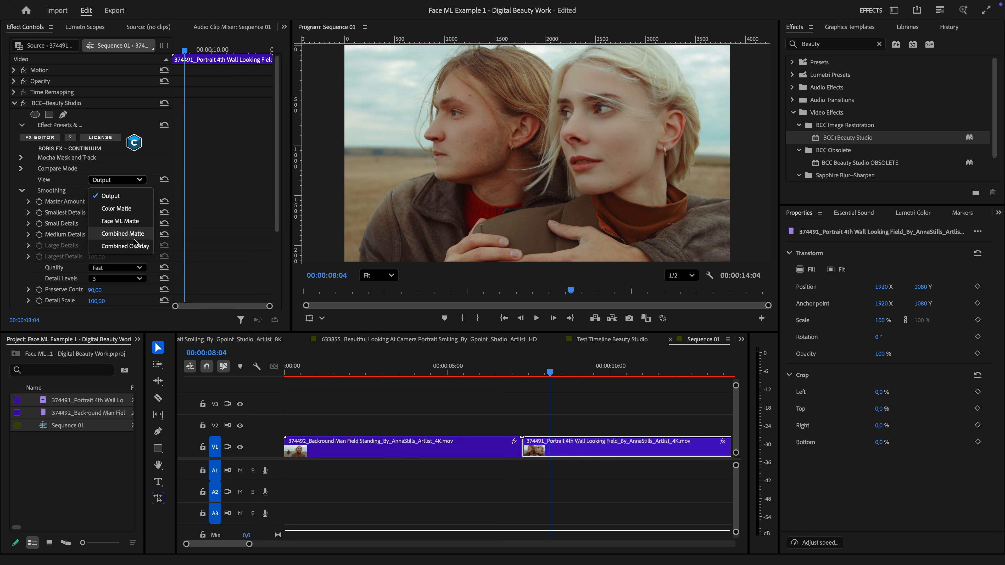
left_click(136, 246)
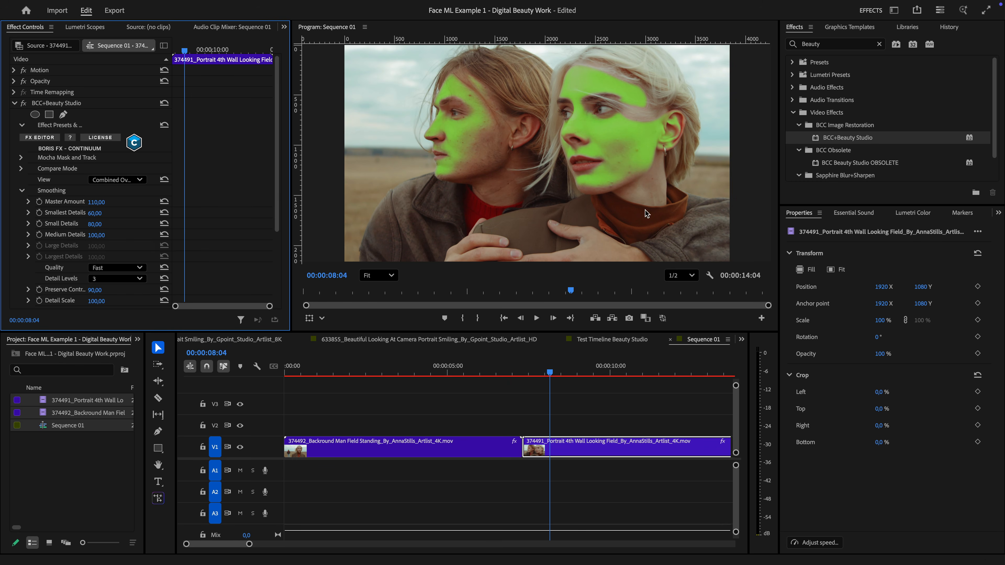
Open the effect in Mocha, draw an elliptical mask around the woman's face, and track it through the clip.
left_click(21, 157)
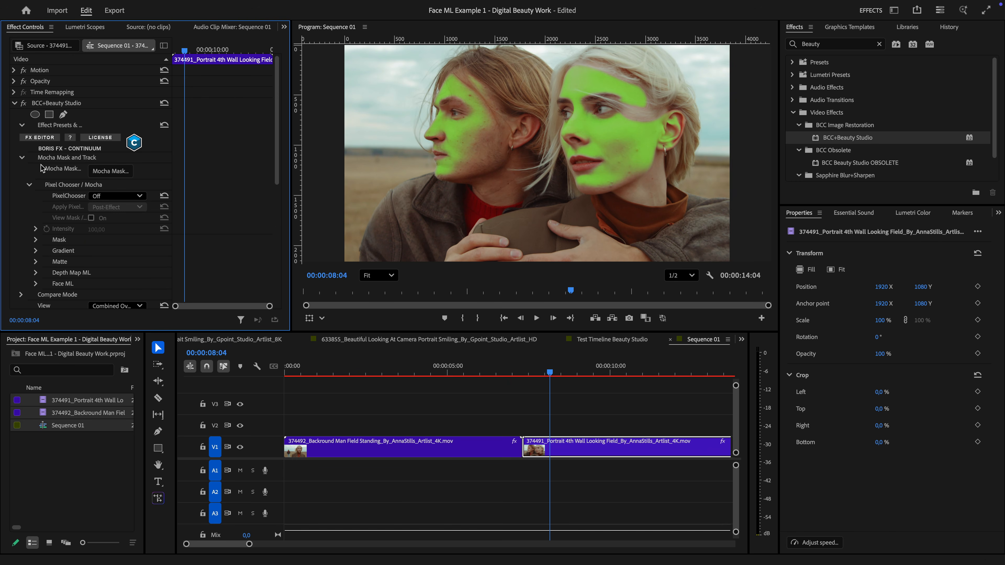
left_click(110, 173)
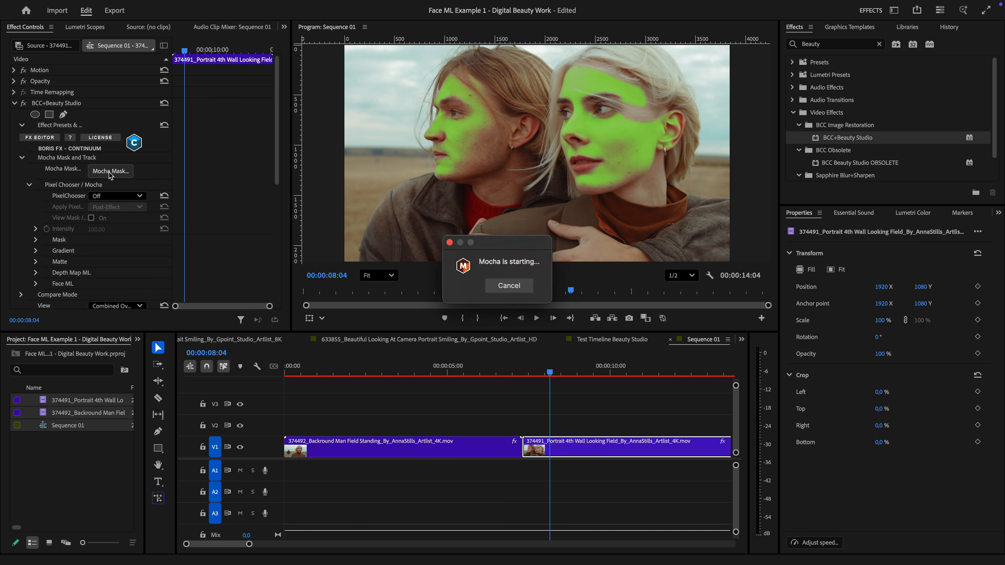
left_click_drag(587, 64, 841, 360)
left_click(604, 525)
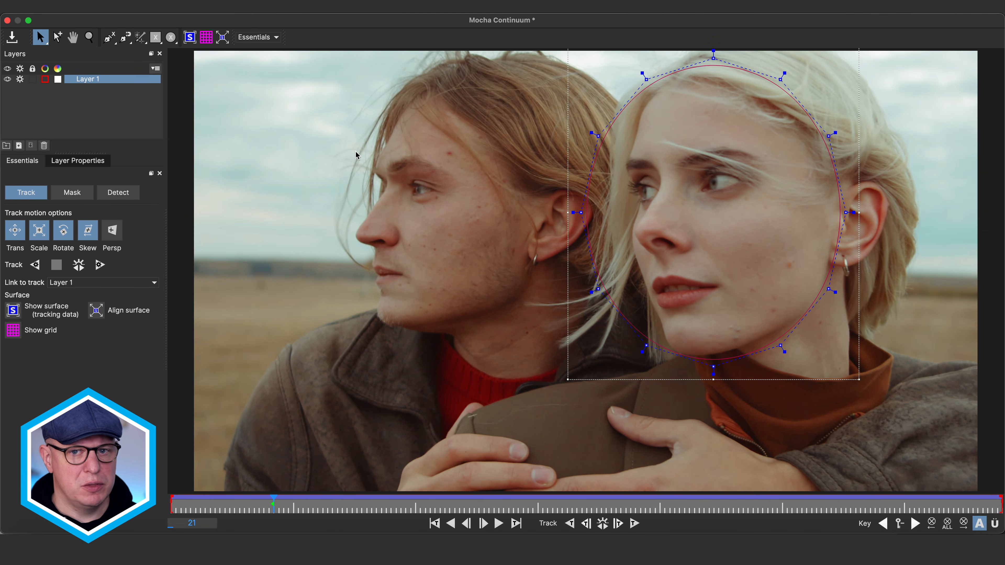
Reshape the tracked mask to follow the outline of the woman's face at several frames, including frame 41.
left_click_drag(581, 213, 606, 227)
left_click_drag(599, 289, 624, 298)
left_click_drag(598, 136, 618, 123)
left_click_drag(219, 510, 371, 524)
left_click_drag(707, 137, 752, 384)
left_click_drag(748, 102, 725, 85)
left_click_drag(692, 149, 679, 147)
left_click_drag(699, 260, 693, 276)
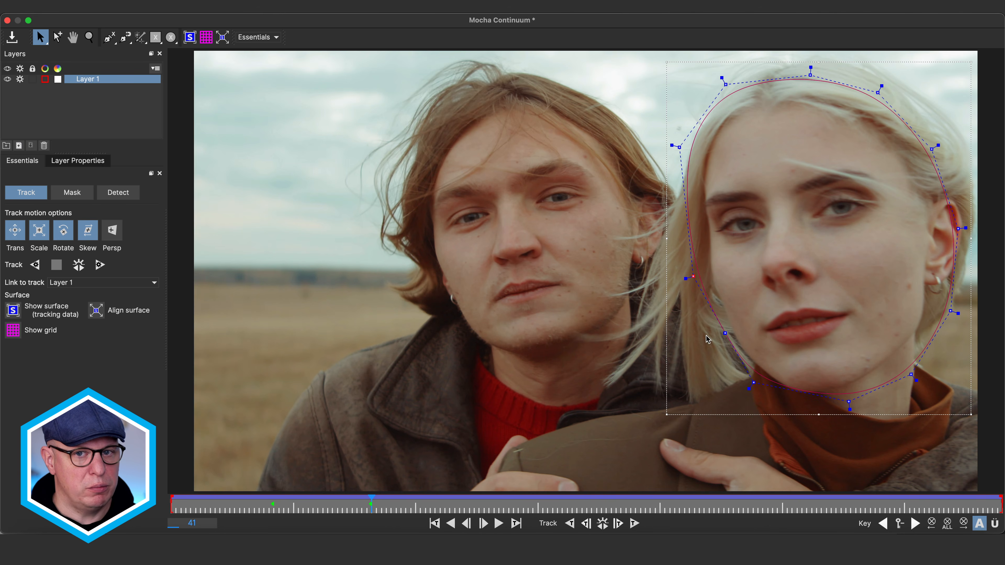
left_click_drag(725, 334, 723, 349)
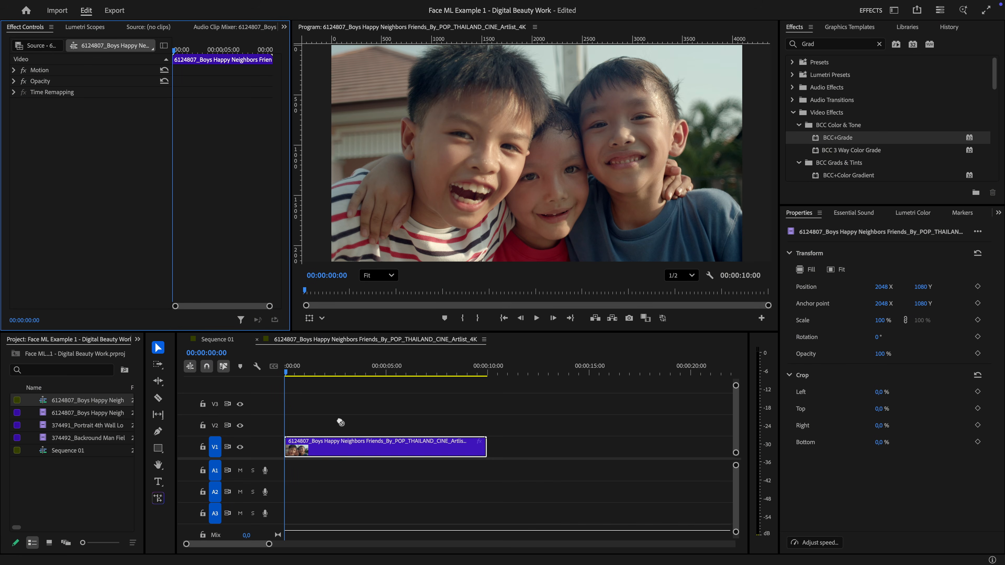
Apply BCC+Grade to the clip of the three boys and turn on its PixelChooser and mask view.
left_click_drag(340, 423, 357, 453)
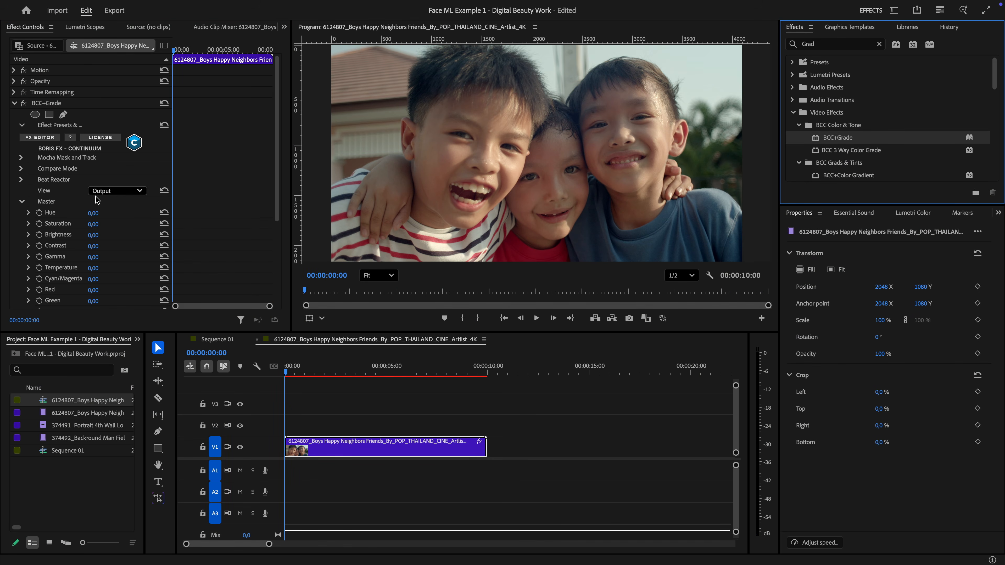
left_click(21, 158)
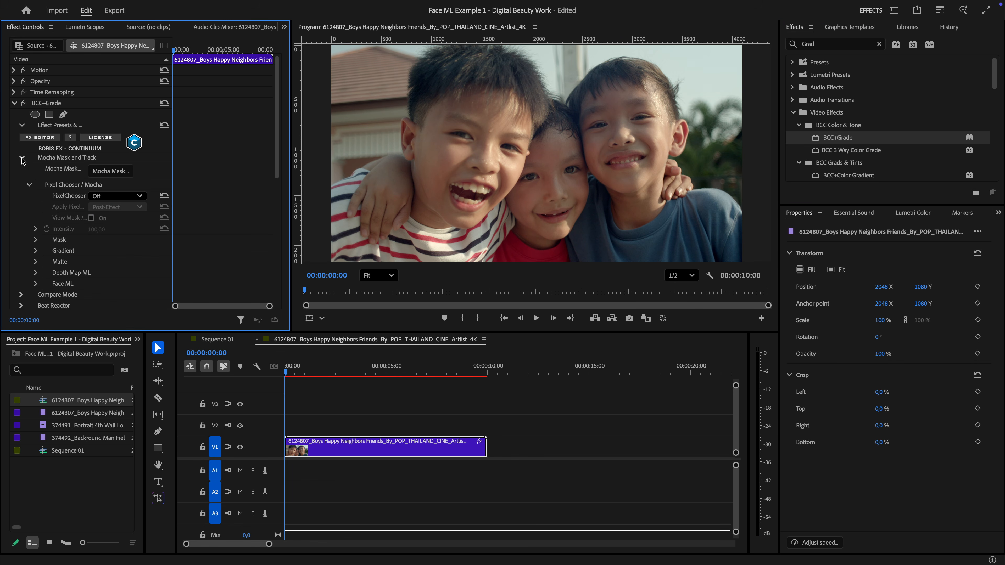
left_click(96, 195)
left_click(106, 216)
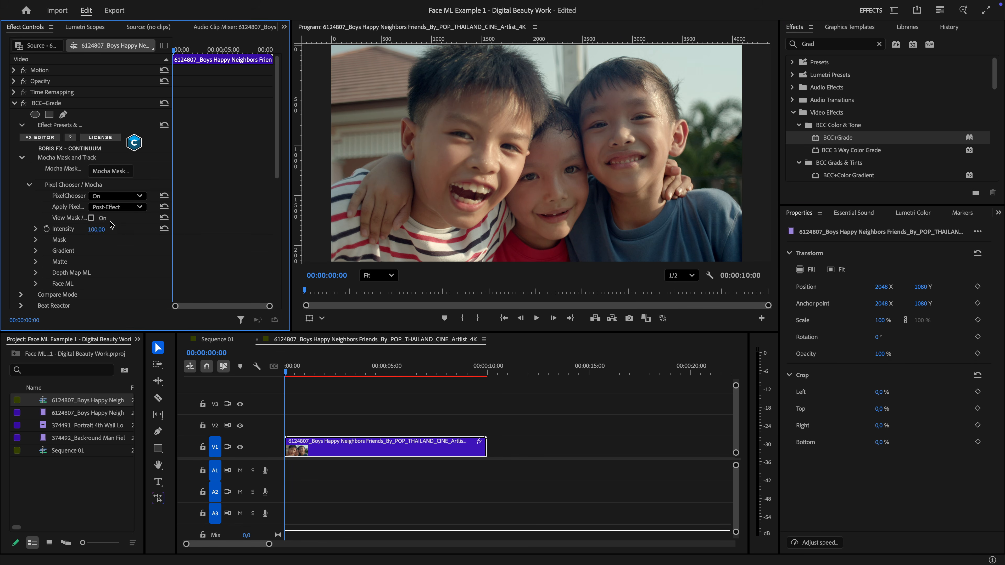
left_click(92, 218)
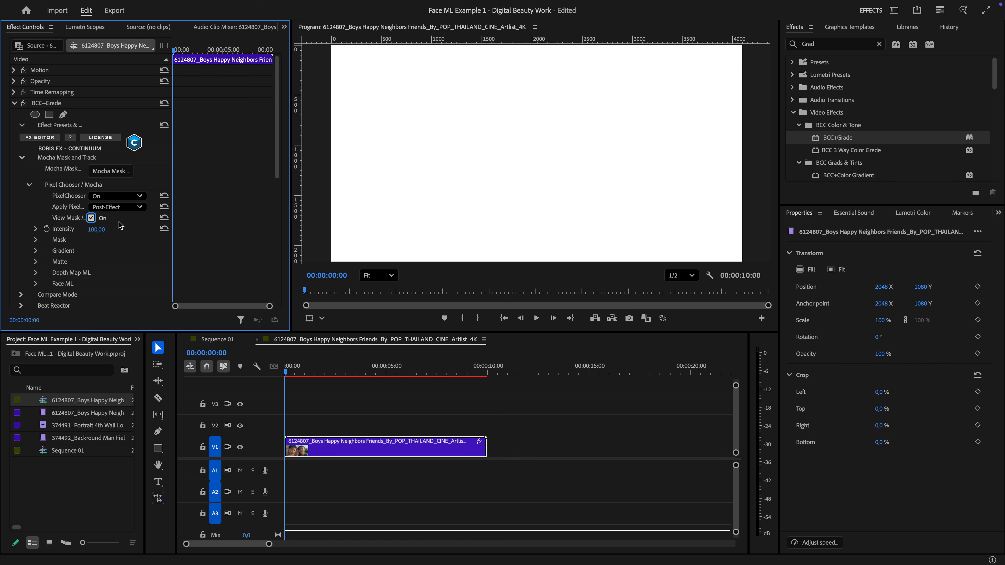
Enable Face ML in the BCC+Grade Pixel Chooser settings.
left_click(35, 284)
scroll(85, 278, "down", 8)
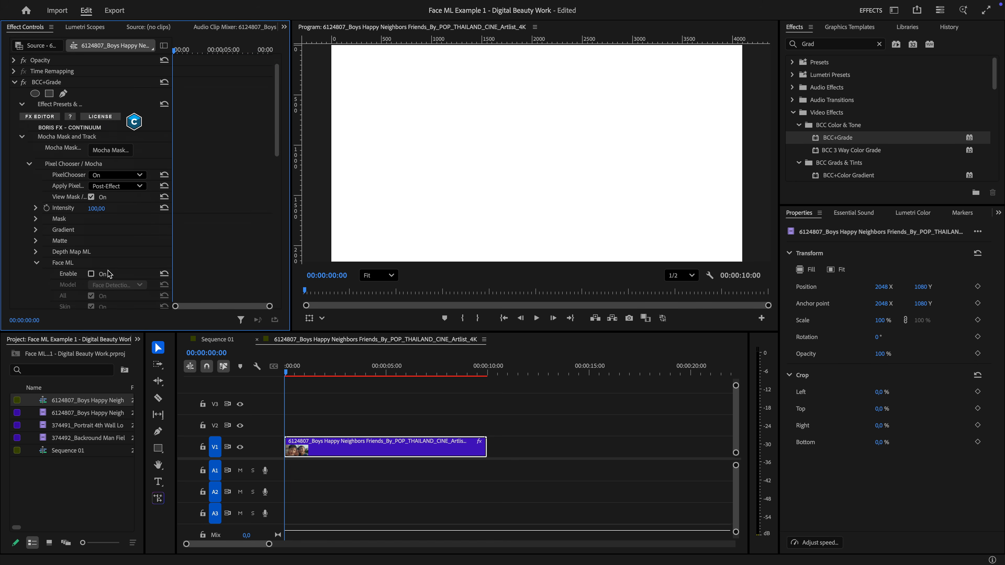
left_click(91, 138)
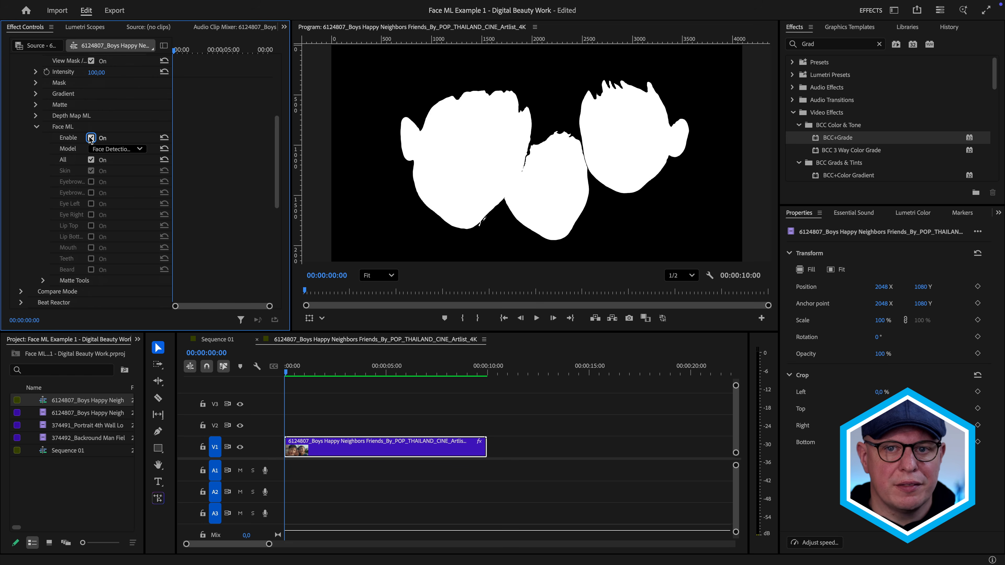
Open BCC+Grade in Mocha, draw an elliptical mask over the middle boy's face, and track it through the clip.
scroll(121, 170, "up", 4)
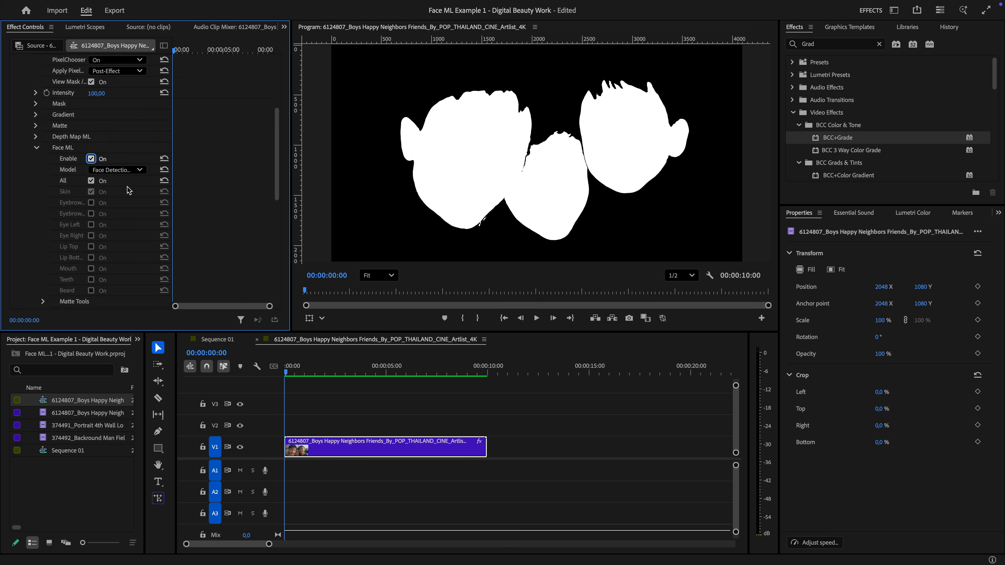
left_click(111, 171)
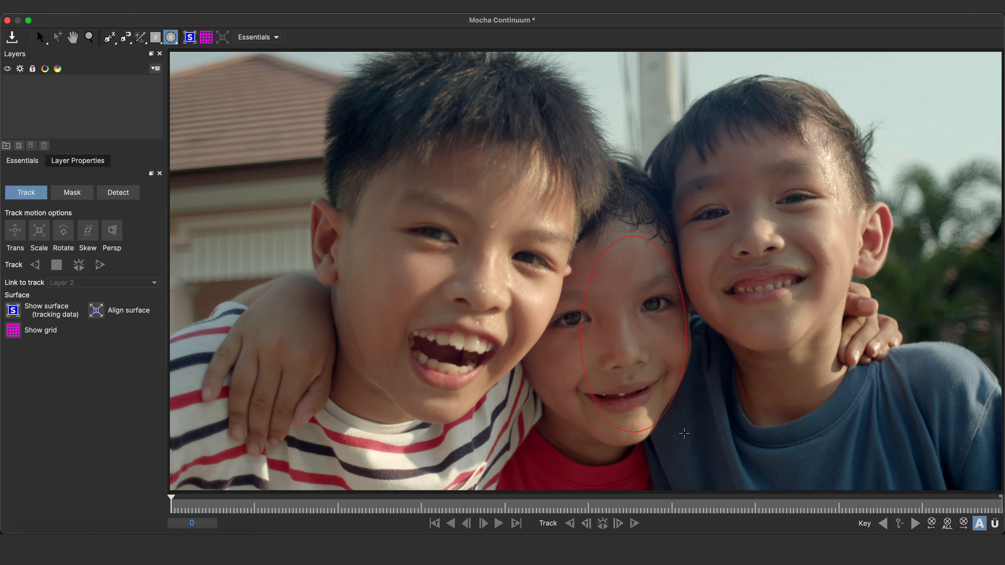
left_click_drag(686, 443, 686, 444)
left_click(603, 524)
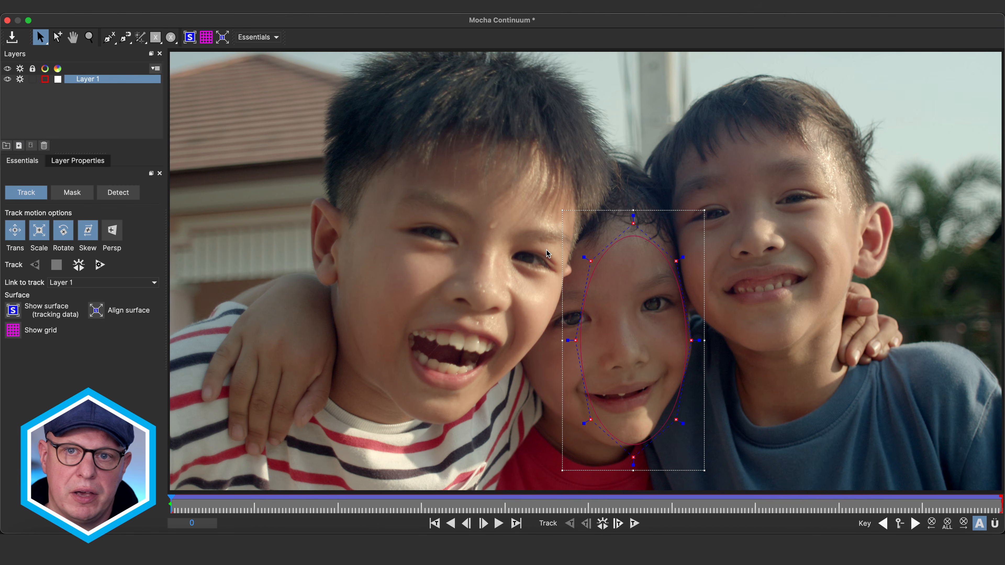
Reshape the tracked mask to enclose the middle boy's whole face, and check its fit through to the end of the clip.
left_click_drag(591, 261, 566, 232)
left_click_drag(576, 340, 555, 311)
left_click_drag(591, 420, 522, 388)
left_click_drag(514, 390, 494, 393)
left_click_drag(634, 223, 634, 186)
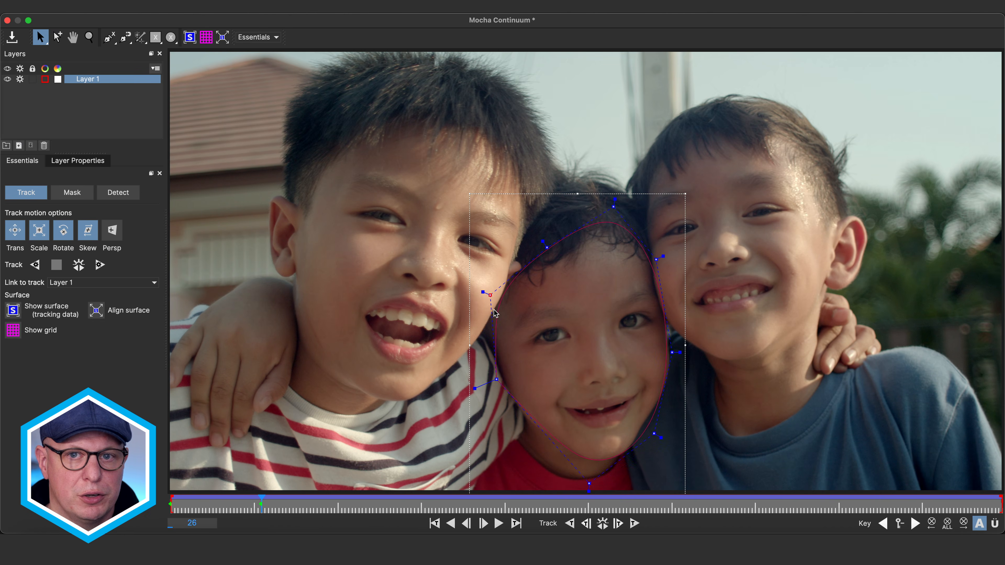
left_click_drag(673, 352, 685, 350)
left_click_drag(615, 200, 607, 173)
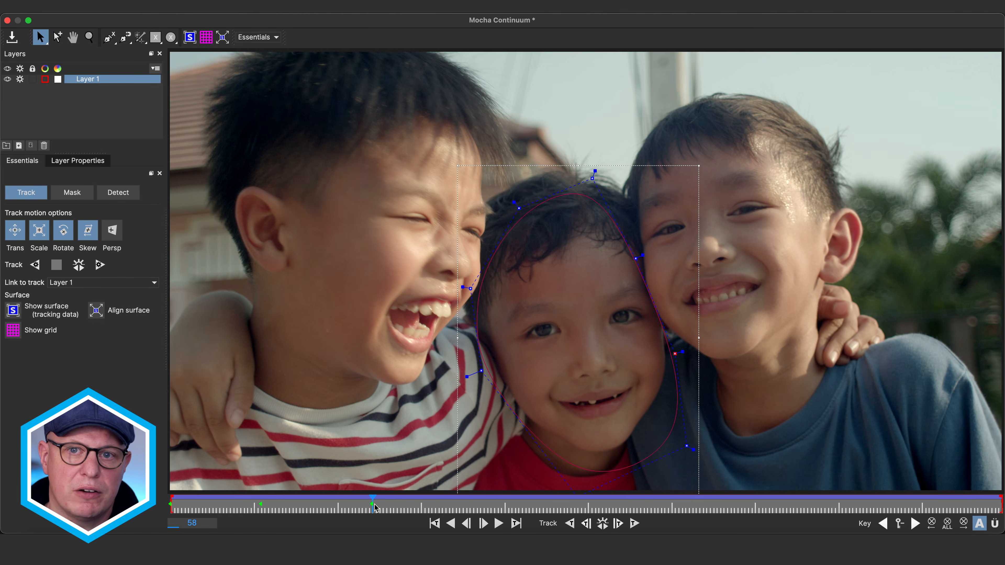
left_click_drag(376, 509, 1002, 505)
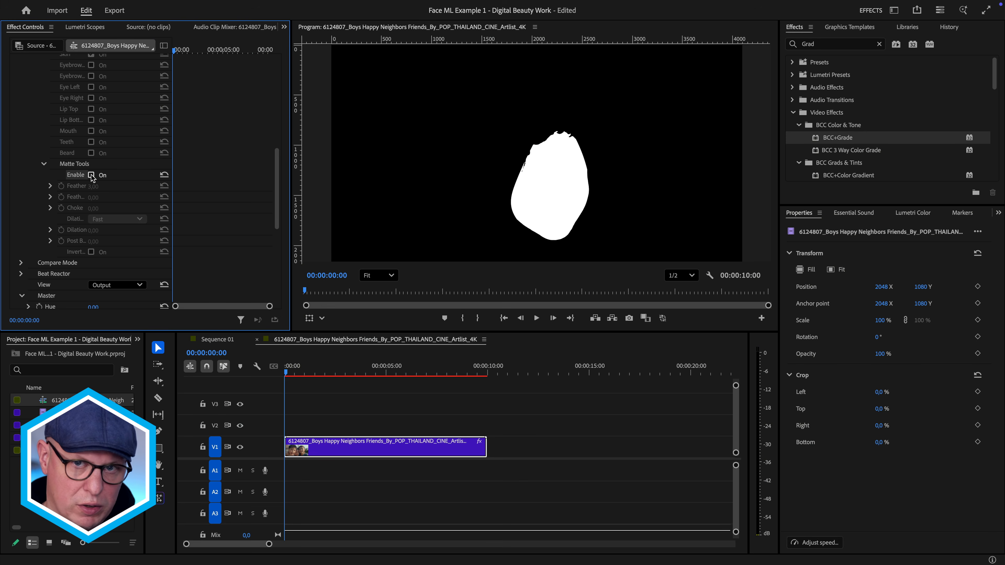